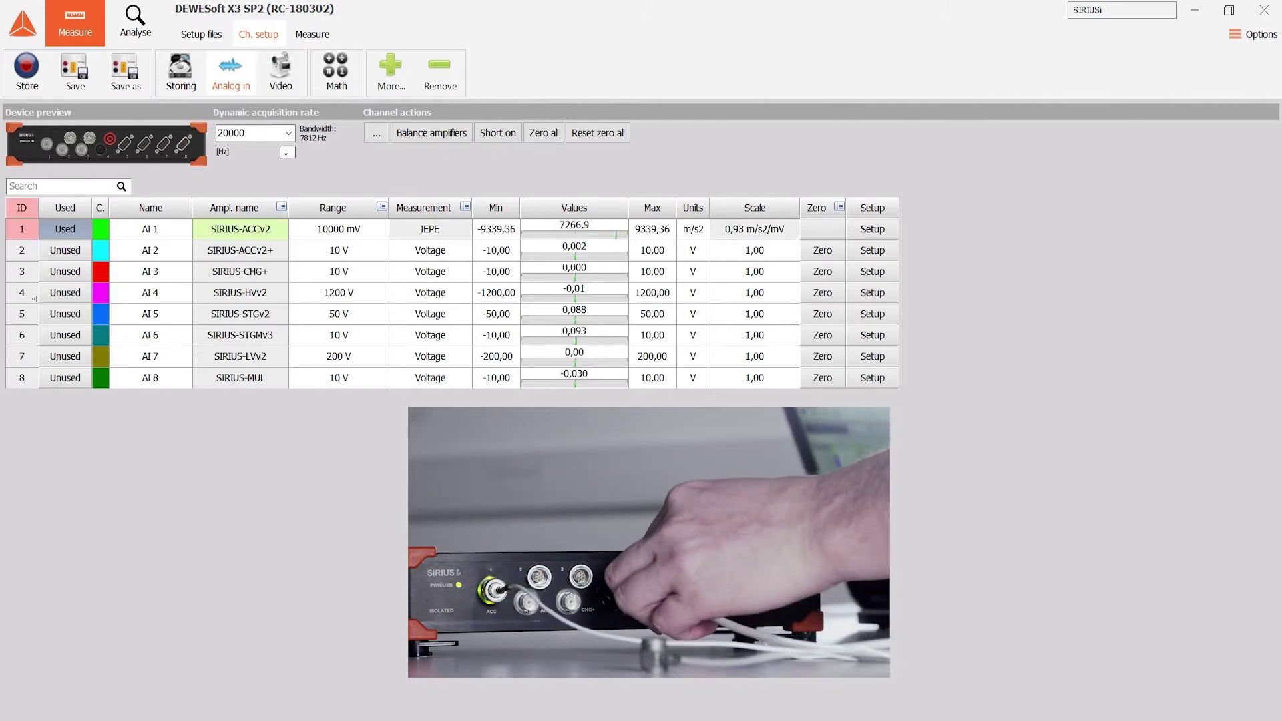
Rename channel AI 1 to Vib, then view the Camera 1 video channel settings.
double_click(165, 230)
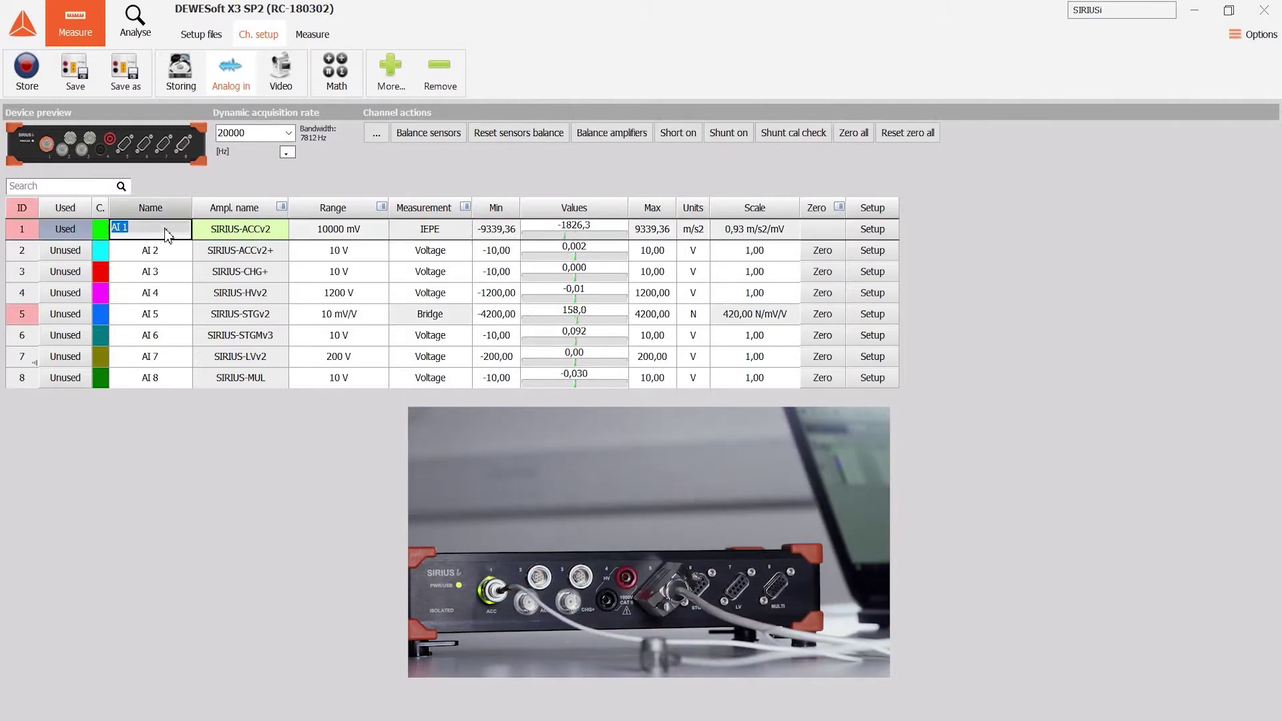
type("Vib")
left_click(166, 324)
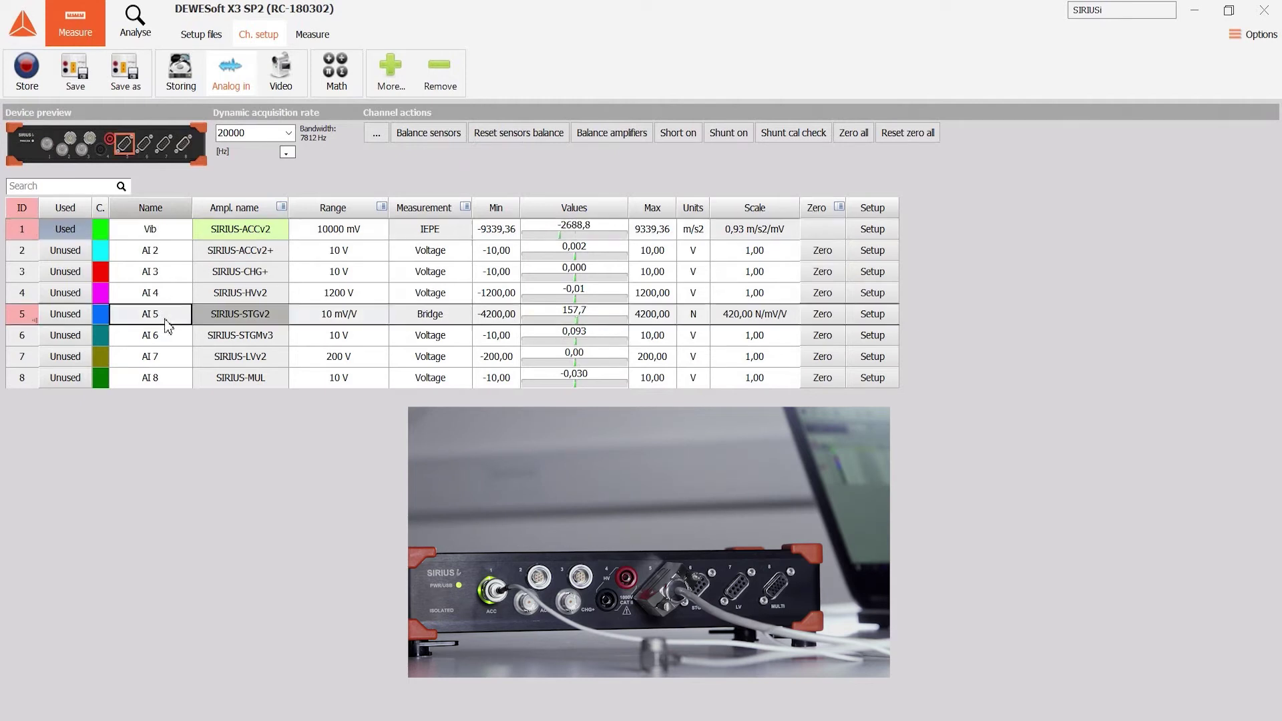
type("STG")
left_click(282, 76)
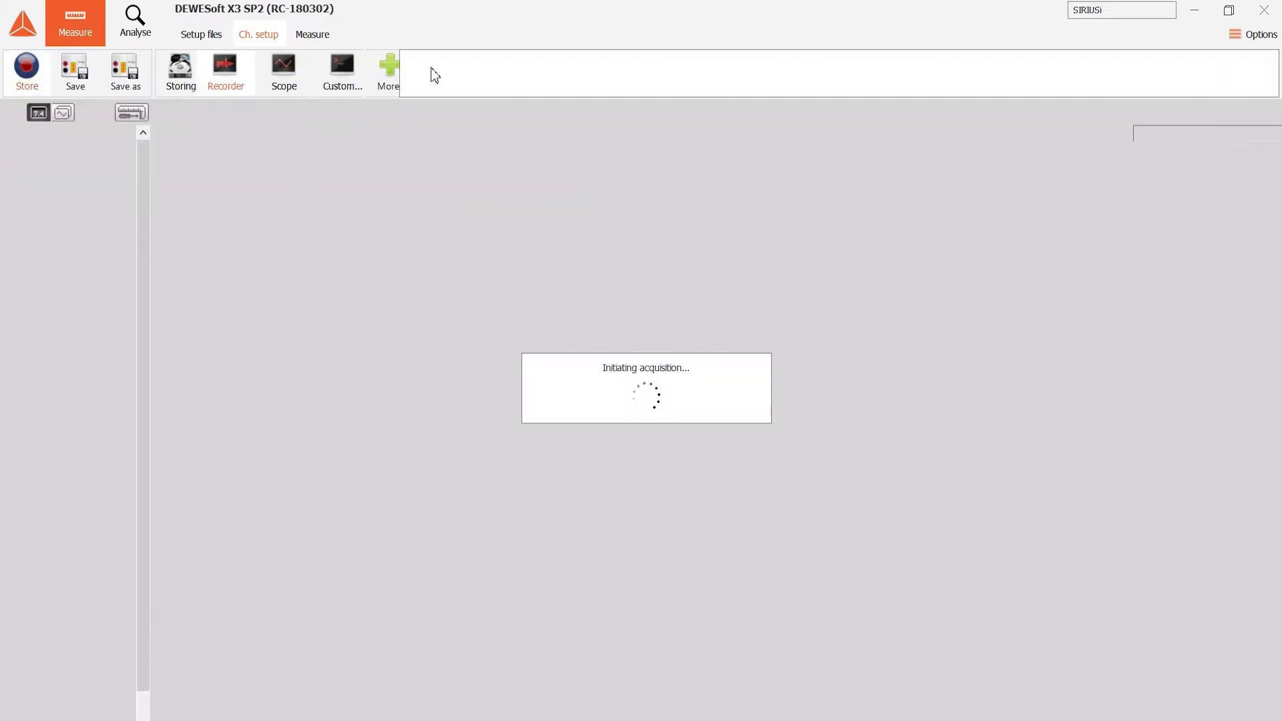
Shrink the recorder graph and add an enlarged FFT graph above it in decibels.
left_click(358, 34)
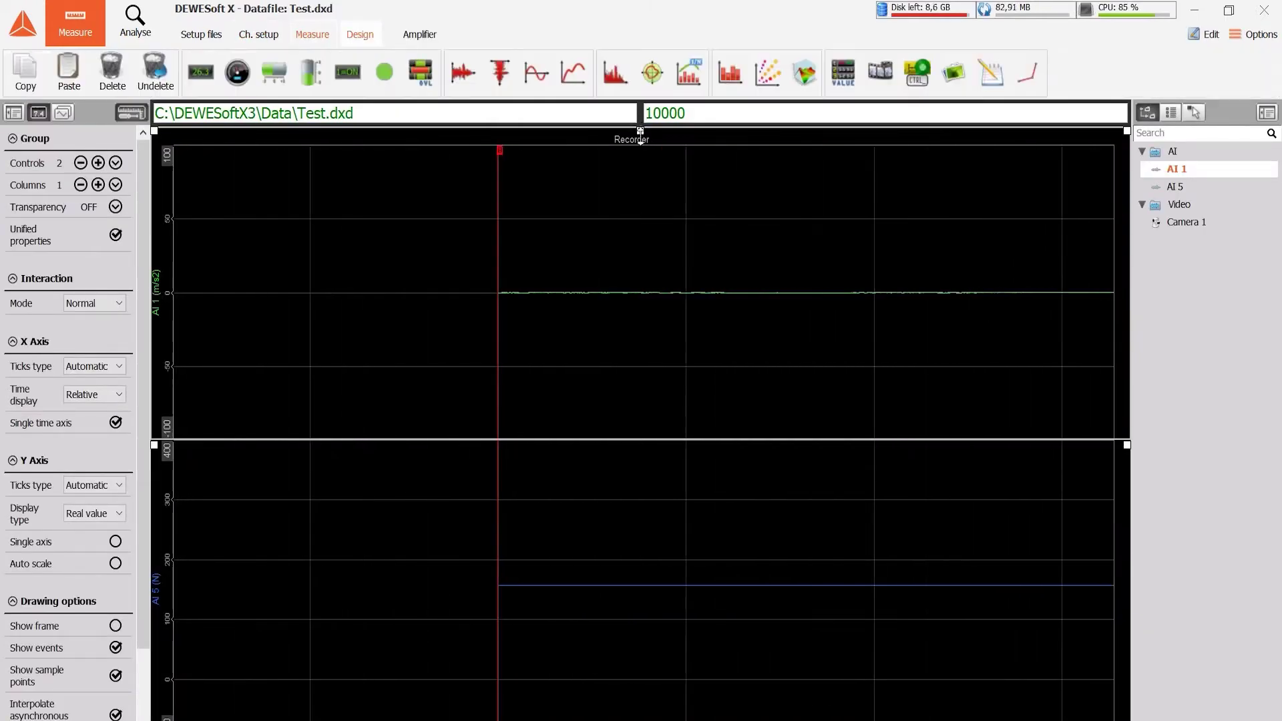
left_click_drag(635, 130, 642, 410)
left_click(615, 72)
mouse_move(584, 317)
left_mouse_down()
mouse_move(587, 342)
mouse_move(636, 400)
left_mouse_up()
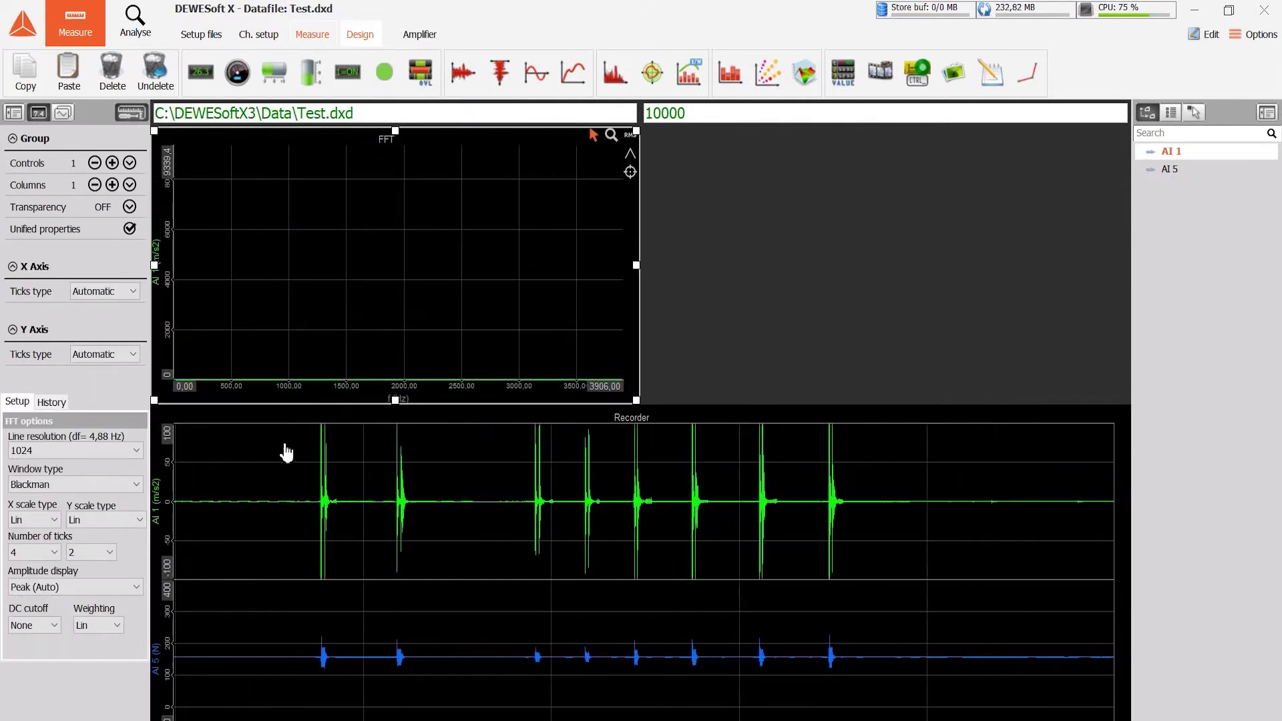
left_click(120, 520)
left_click(114, 547)
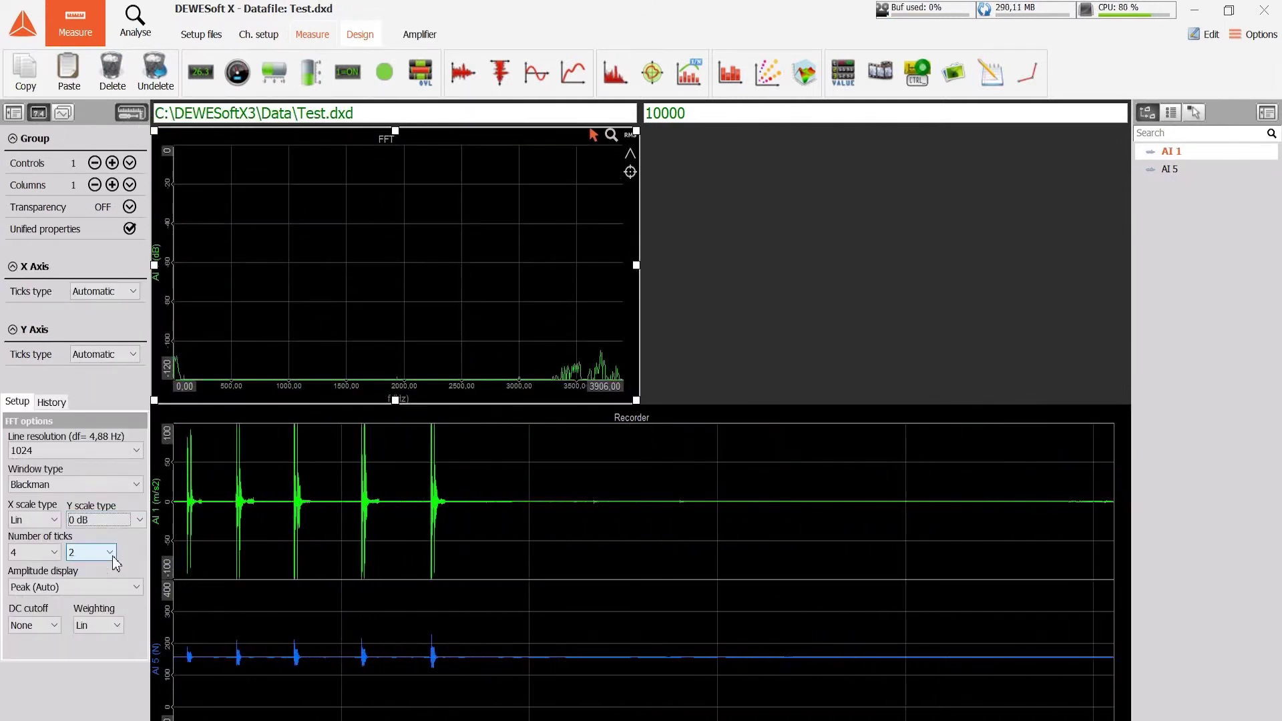
Add a Camera 1 video display sized to fill the top right beside the FFT.
left_click(879, 73)
left_click_drag(708, 273, 793, 296)
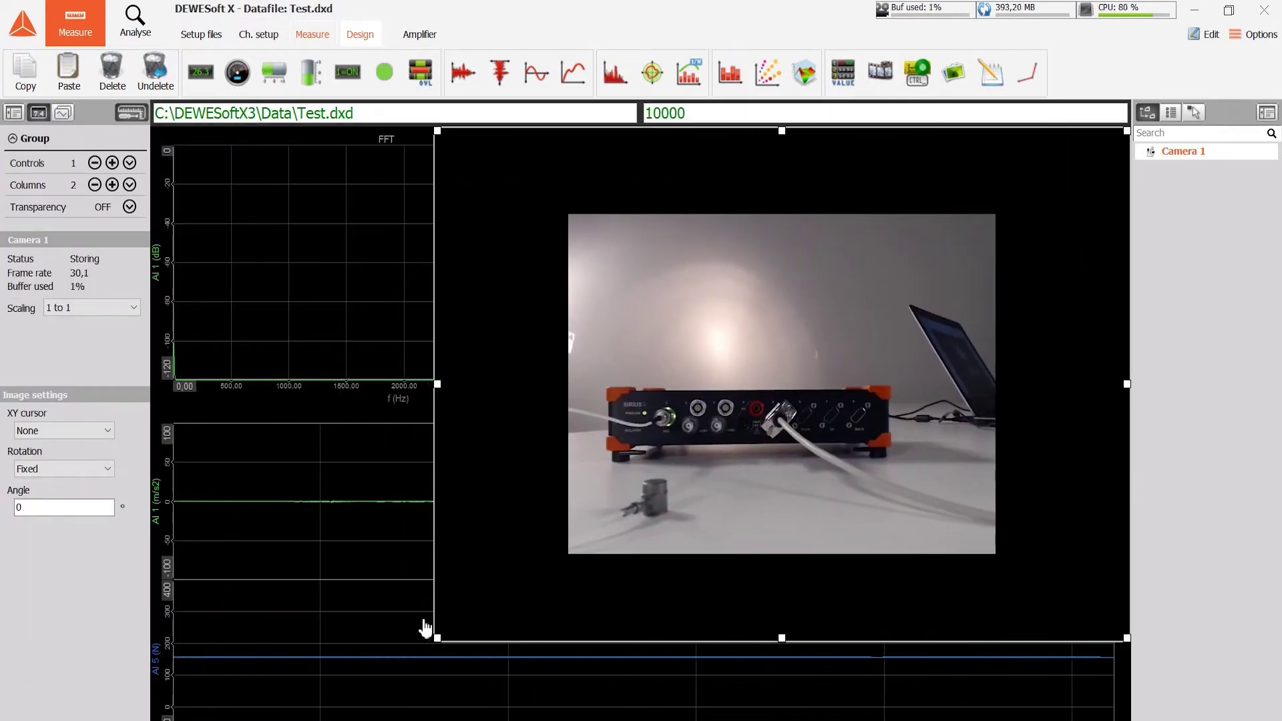
left_click_drag(428, 636, 598, 405)
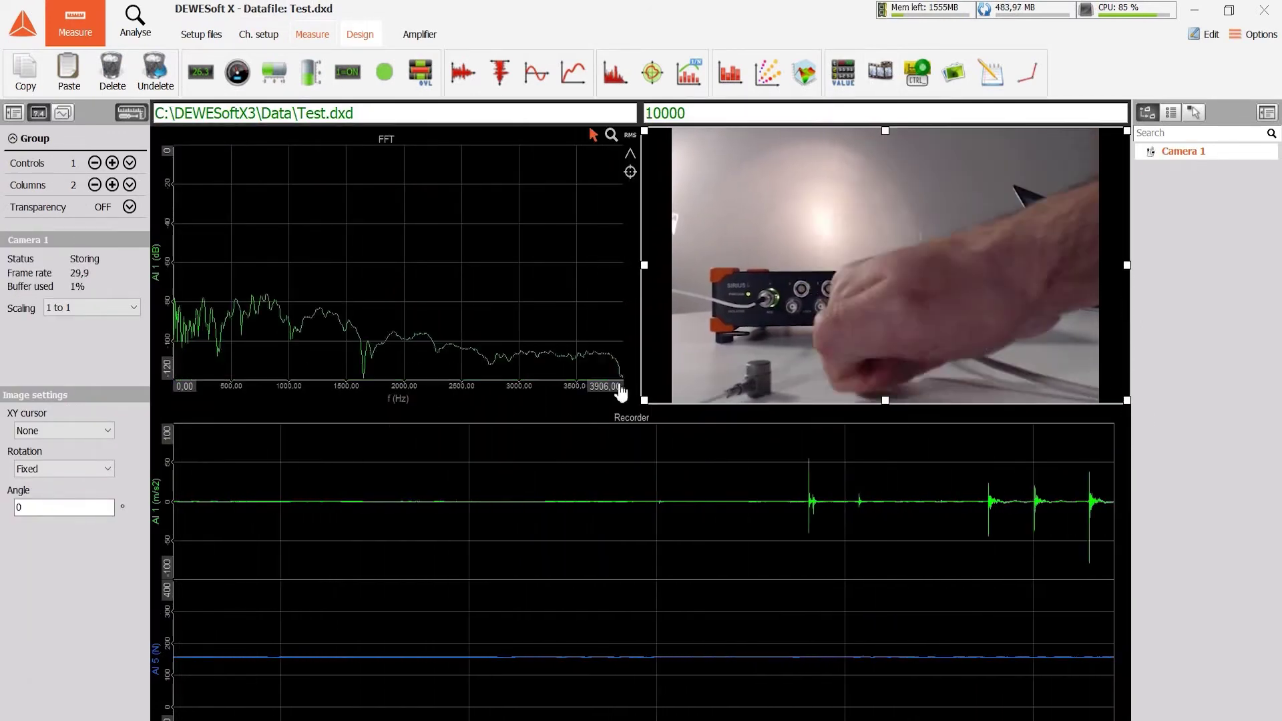
Open Test.dxd for review, zoom the recorder on two impacts, and set the position before the first.
left_click(134, 30)
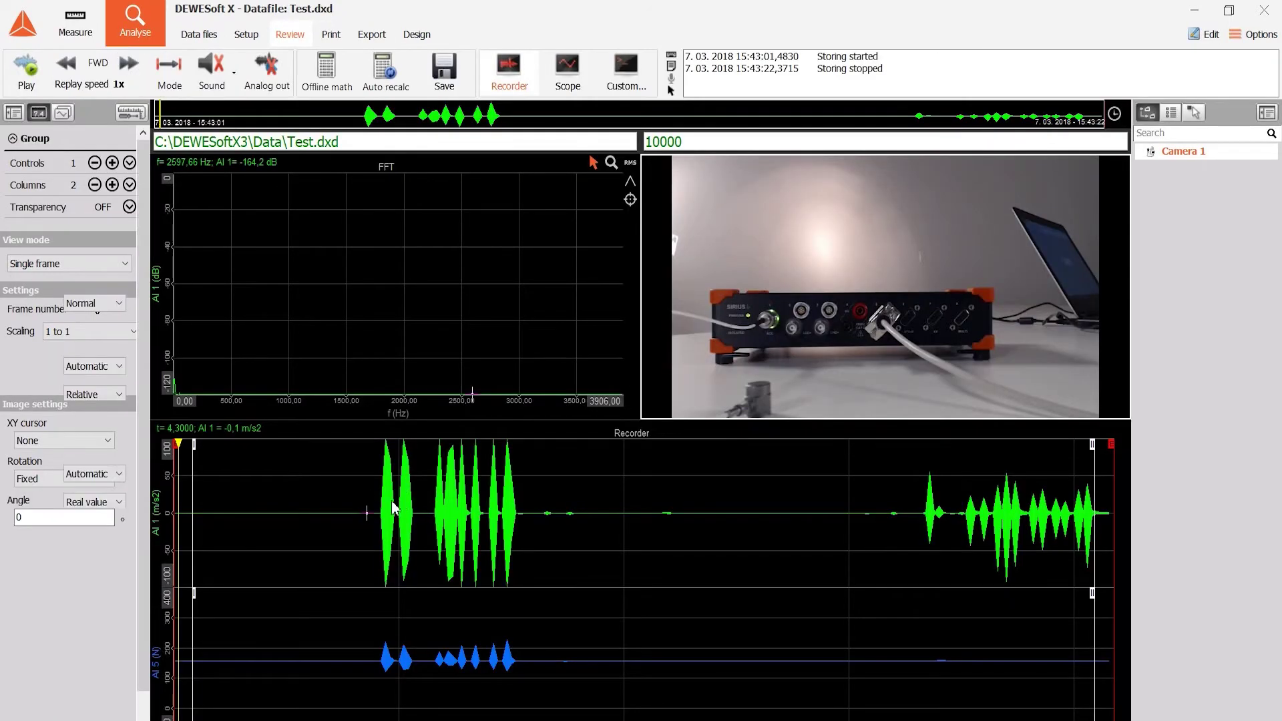
left_click(370, 499)
left_click_drag(421, 512, 406, 512)
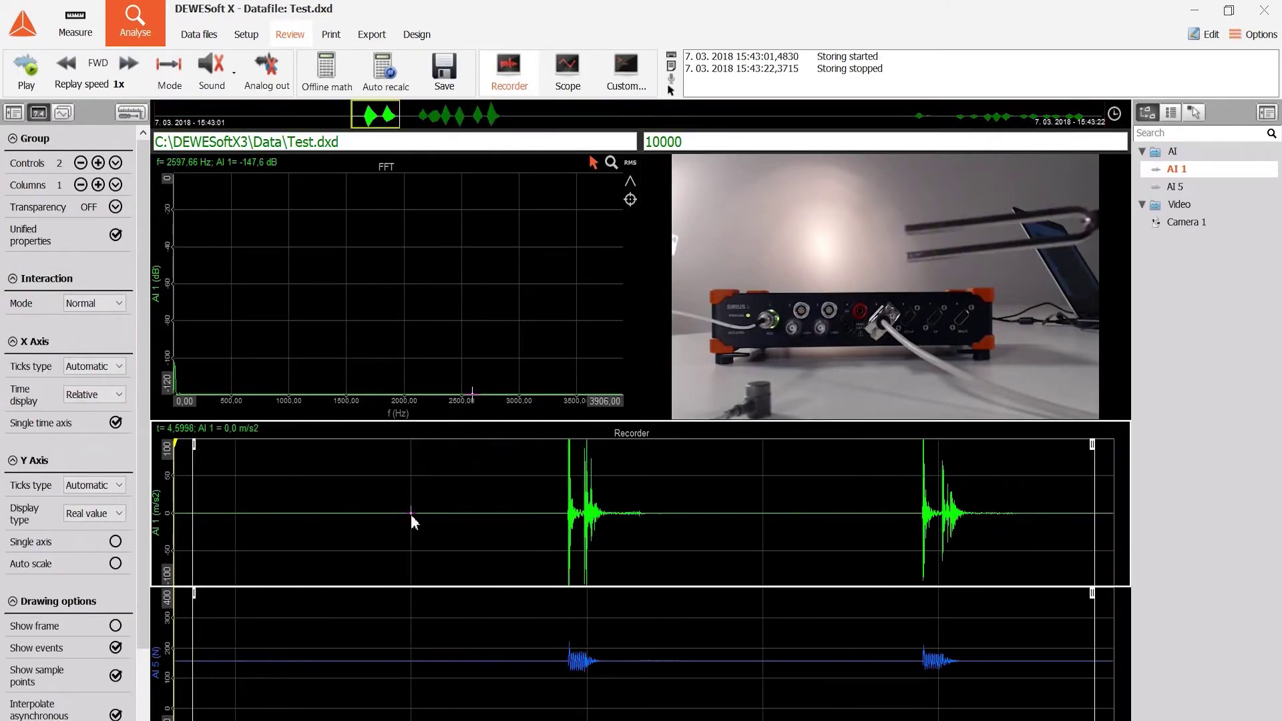
left_click_drag(181, 523, 485, 551)
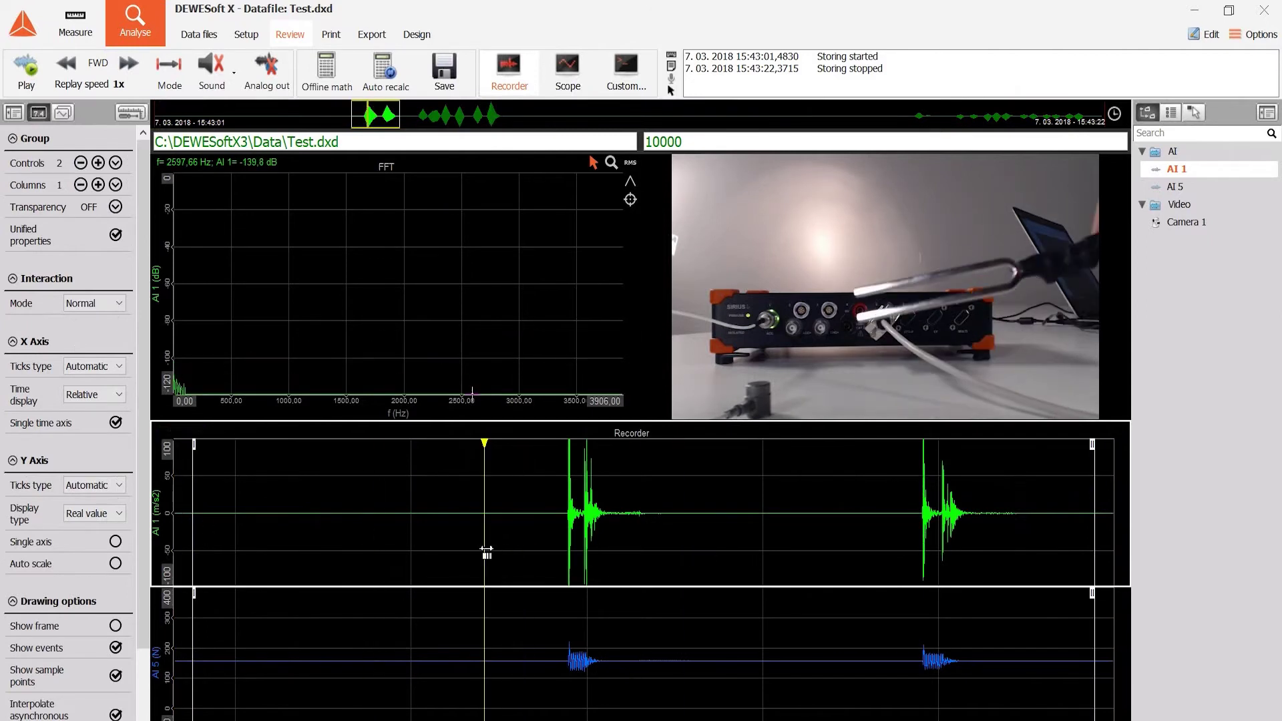
Play back the recording with video, preview the printed page, and show export options.
left_click(26, 70)
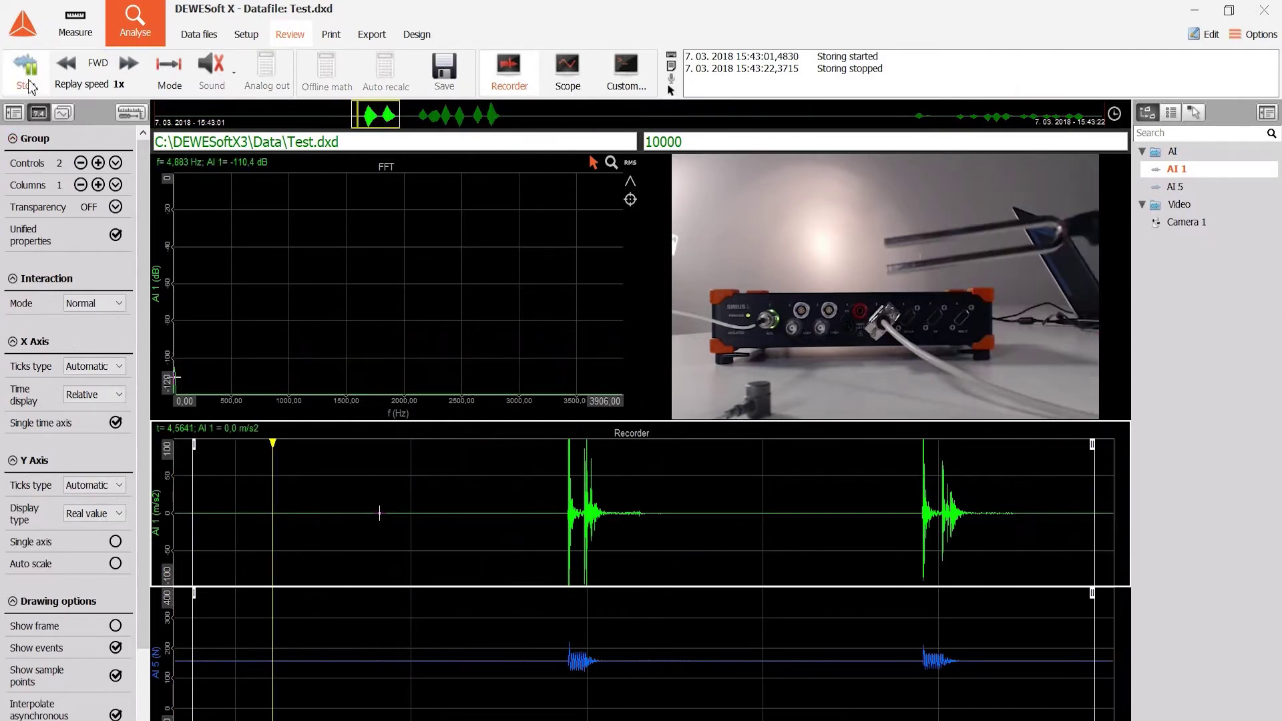
left_click(334, 35)
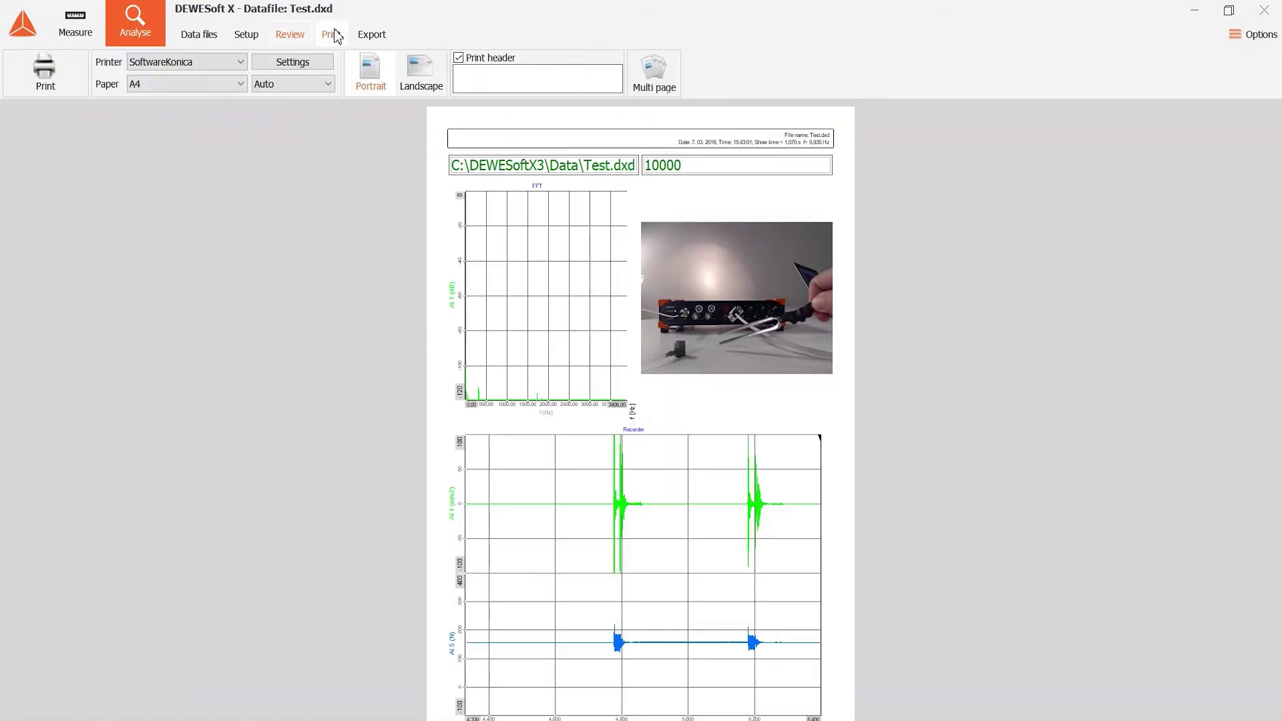
left_click(369, 39)
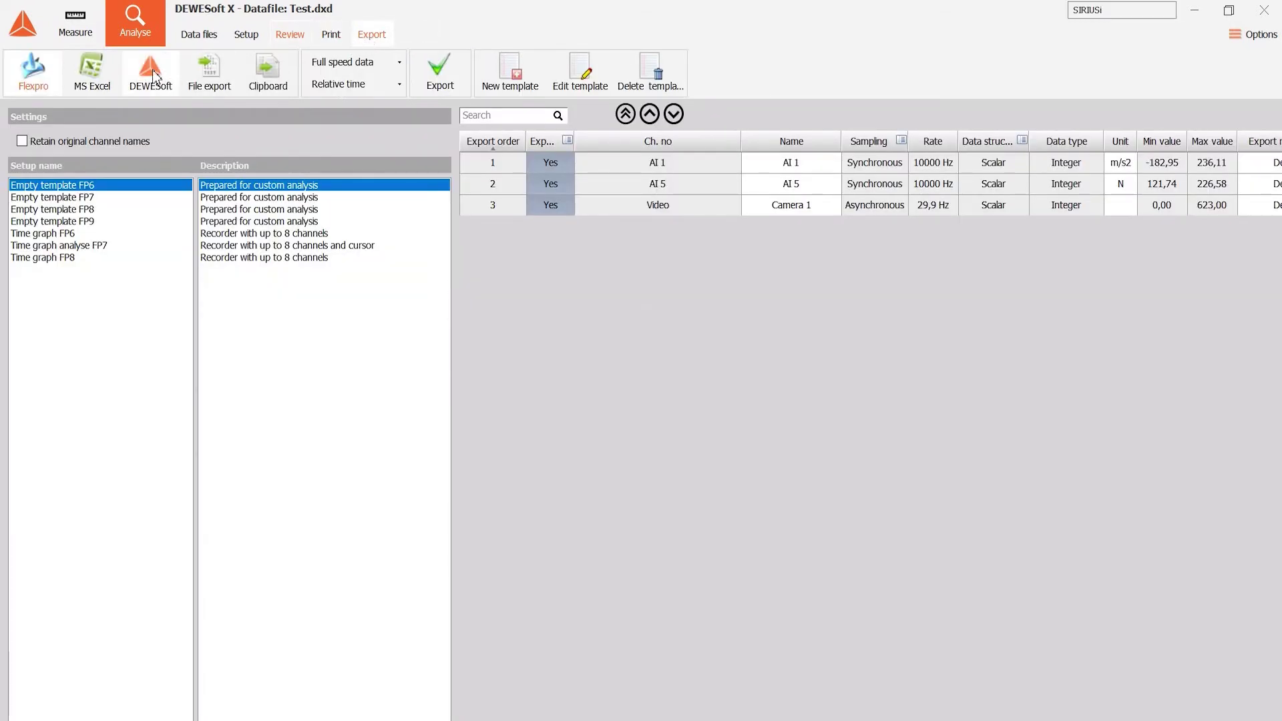
Show file export settings: name Test, Flexpro file type, directory C:\DEWESoftX3\Exports.
left_click(195, 78)
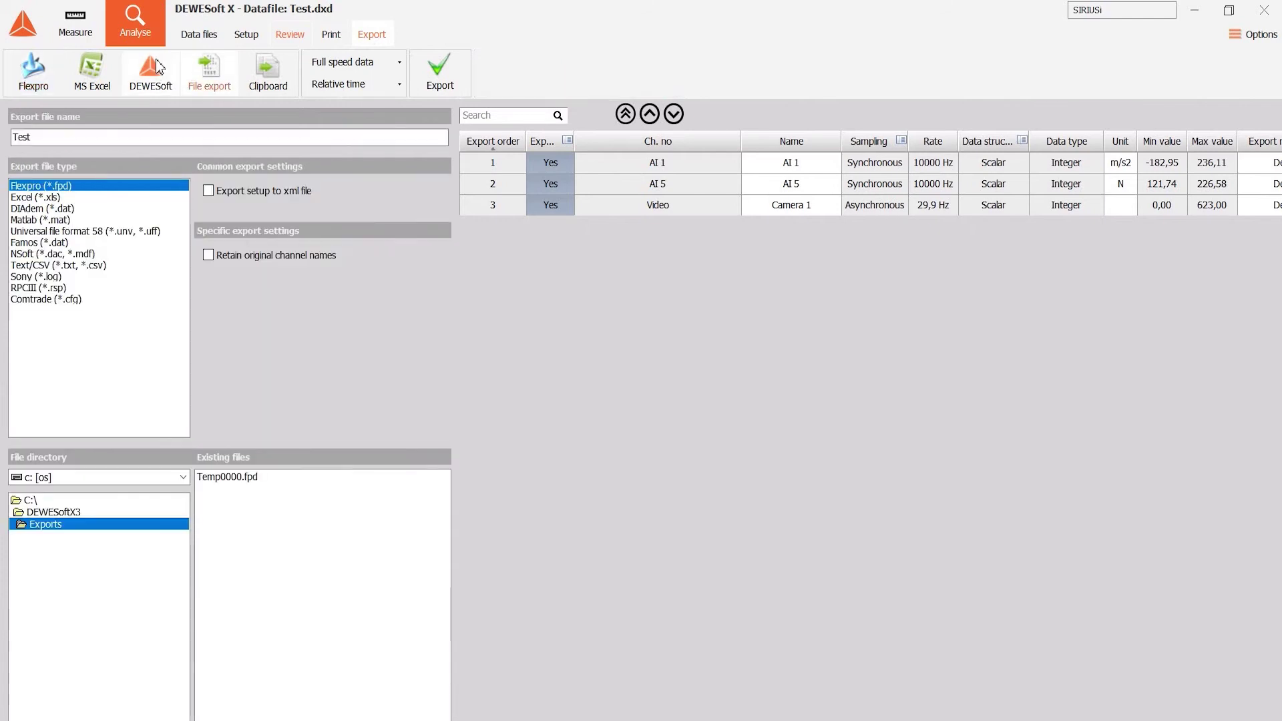